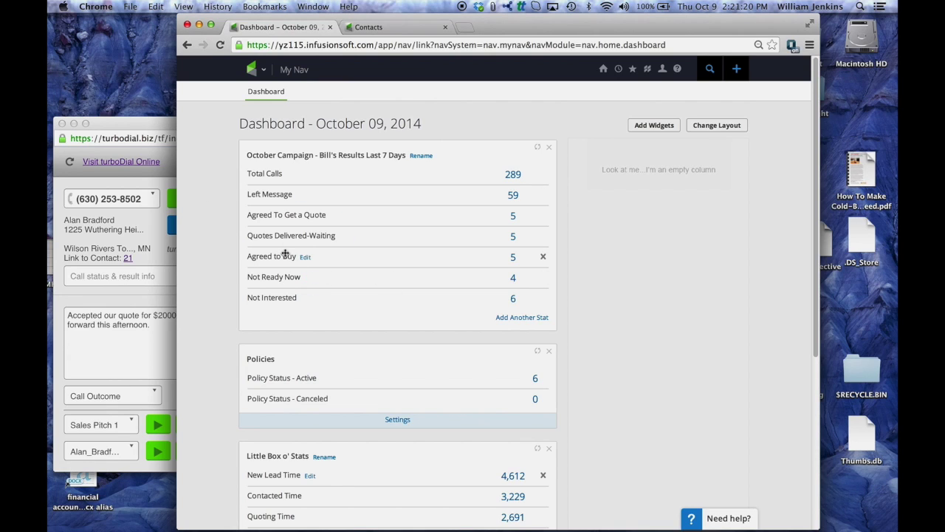
- Switch to the turboDial window, set the call outcome to Agreed to buy (follow up) and save the call note
left_click(146, 126)
left_click(111, 396)
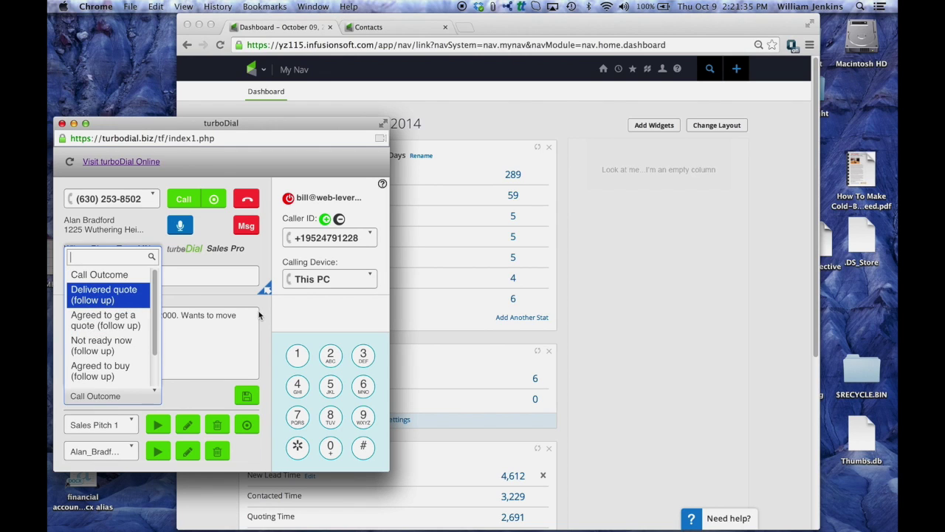
left_click(92, 398)
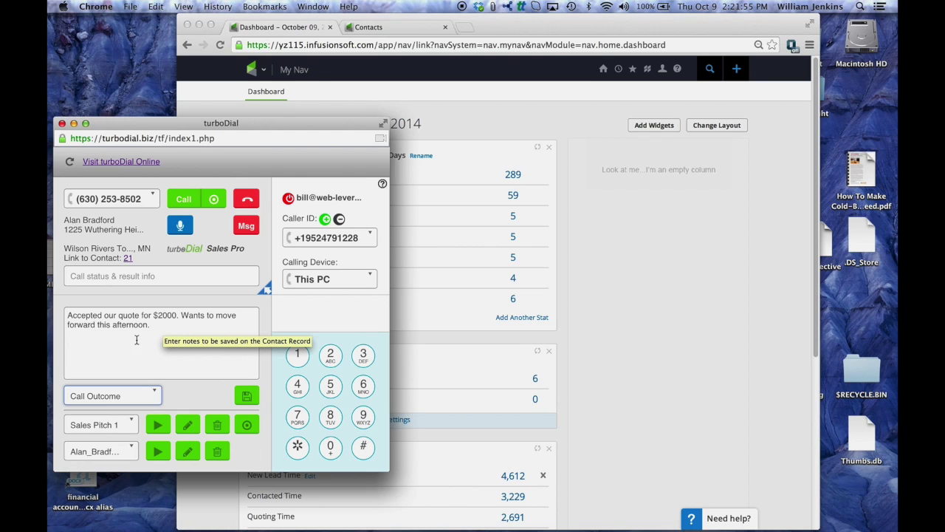
left_click(156, 397)
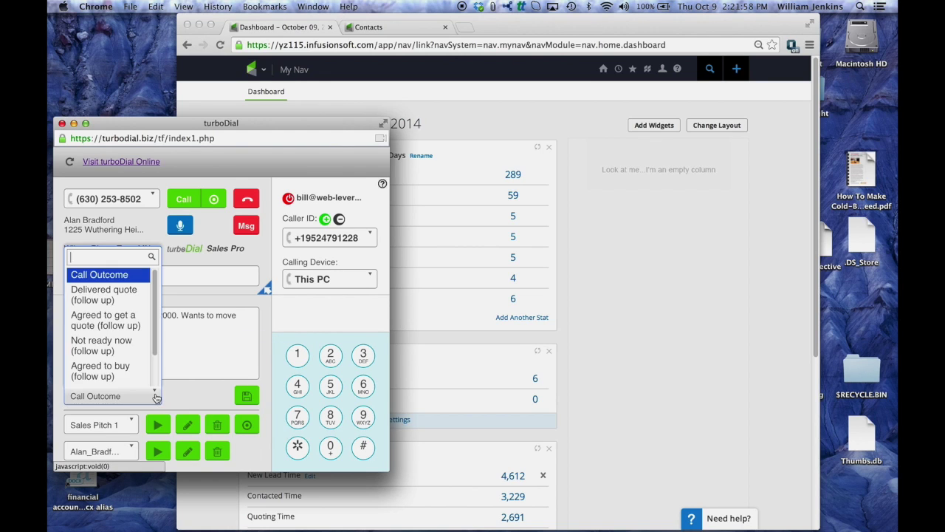
left_click(124, 373)
left_click(248, 396)
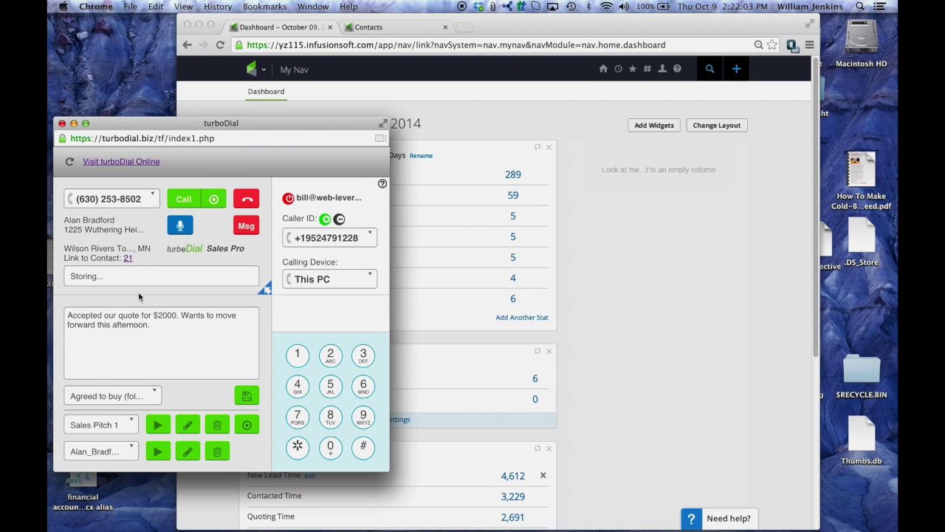
- Switch to the Infusionsoft contact list and open the newest turboDial call note of the first contact
left_click(635, 302)
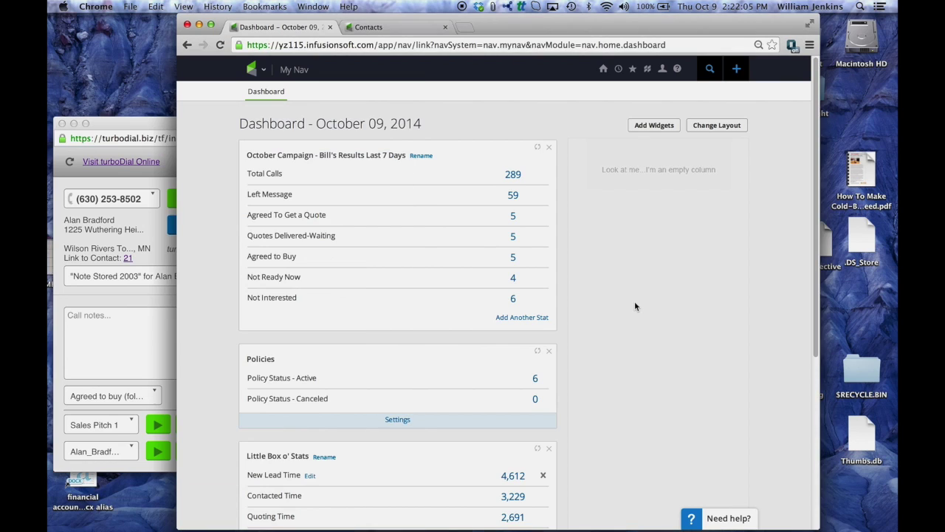
left_click(365, 28)
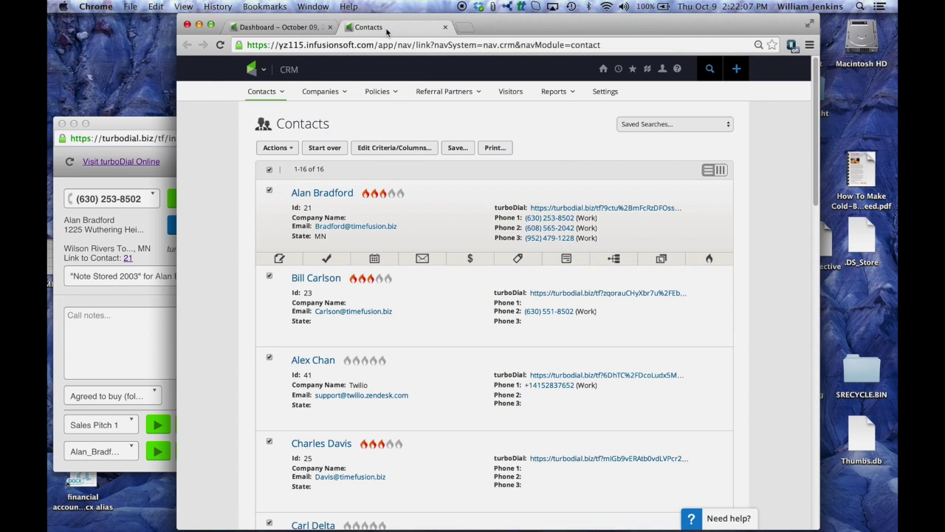
left_click(279, 259)
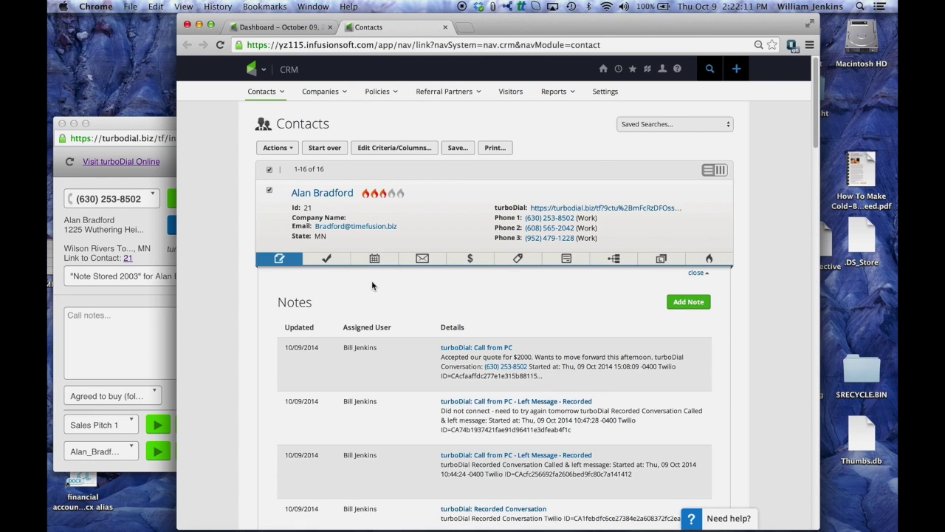
scroll(372, 280, "down", 3)
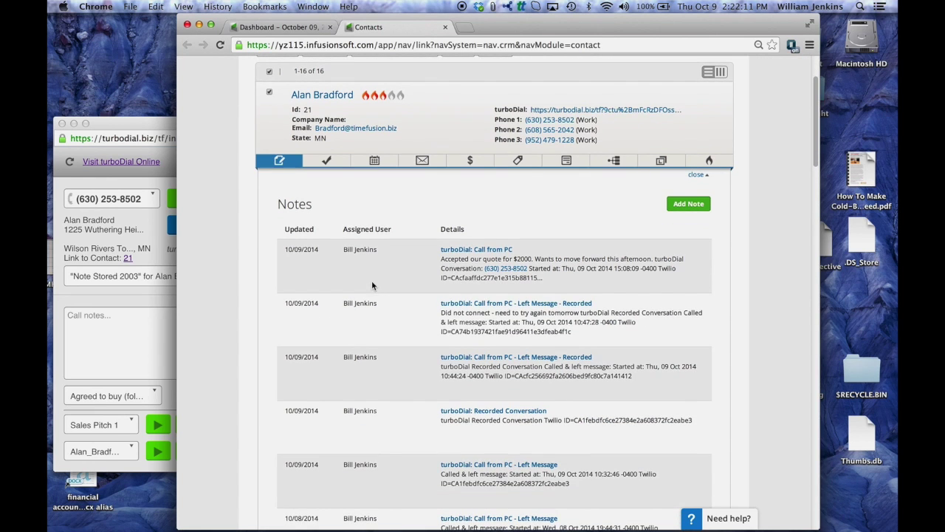
left_click(488, 252)
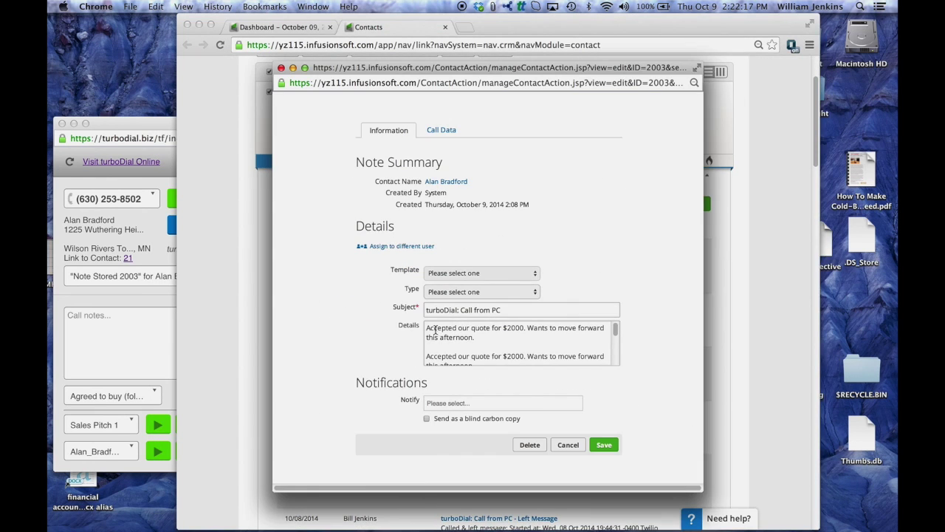
- Examine the note's call data for duration and call outcome, and close the note and the contact's notes list
left_click(443, 132)
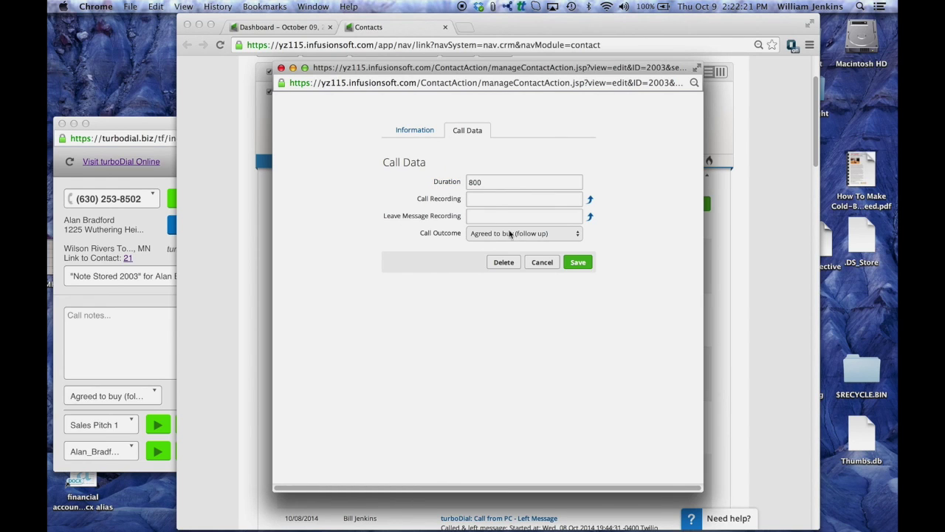
left_click_drag(492, 182, 463, 182)
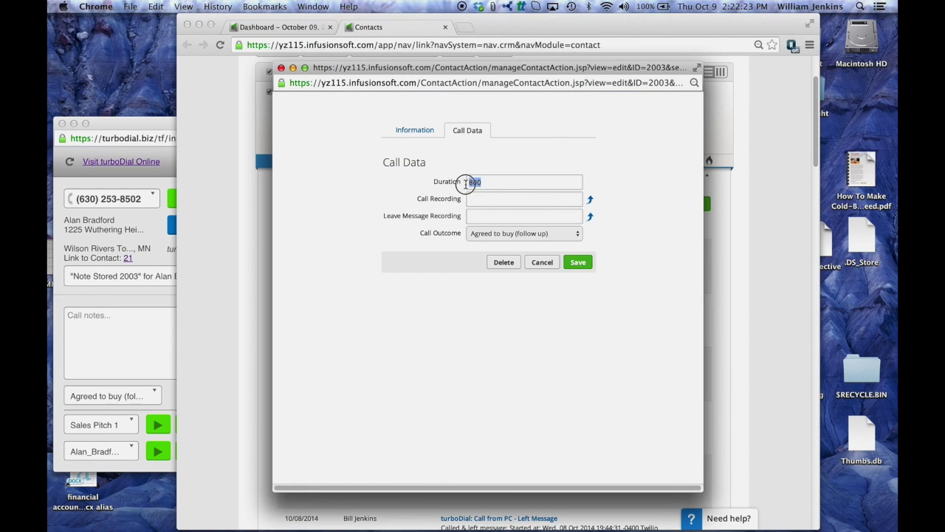
left_click(372, 200)
left_click(281, 68)
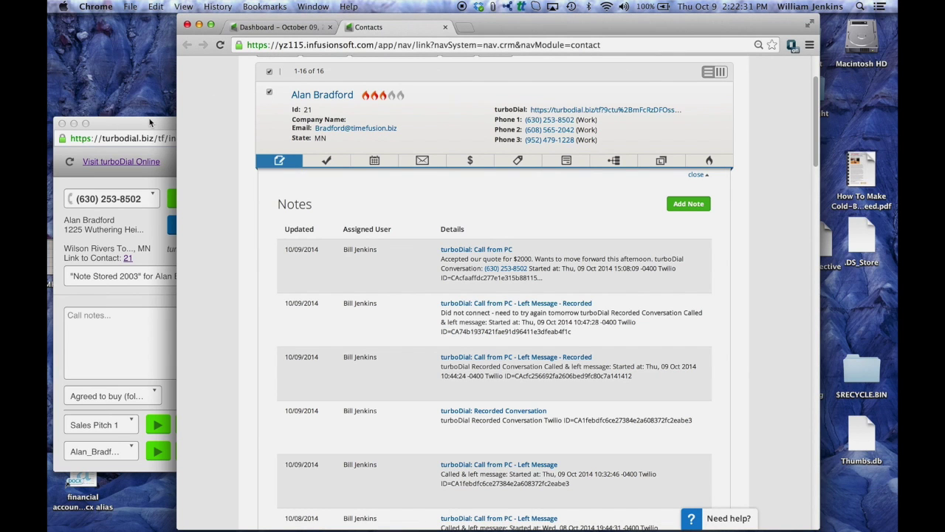
left_click(279, 163)
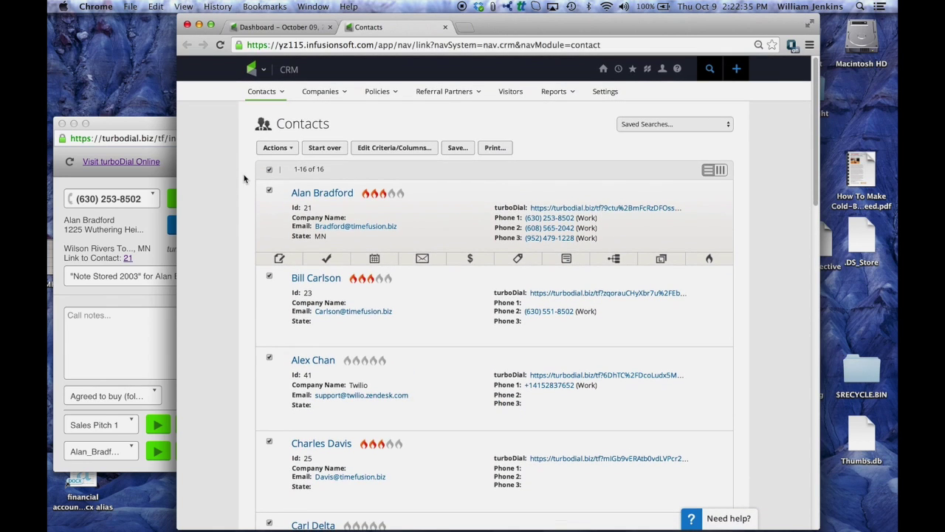
- From the dashboard, open the Admin reports in a separate browser tab and load the Task Note Report
left_click(247, 69)
left_click(282, 28)
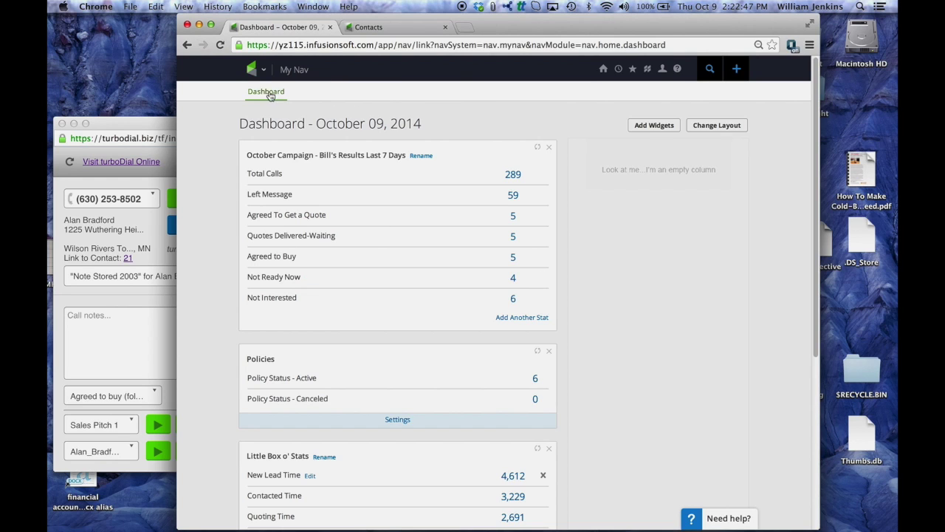
left_click(260, 71)
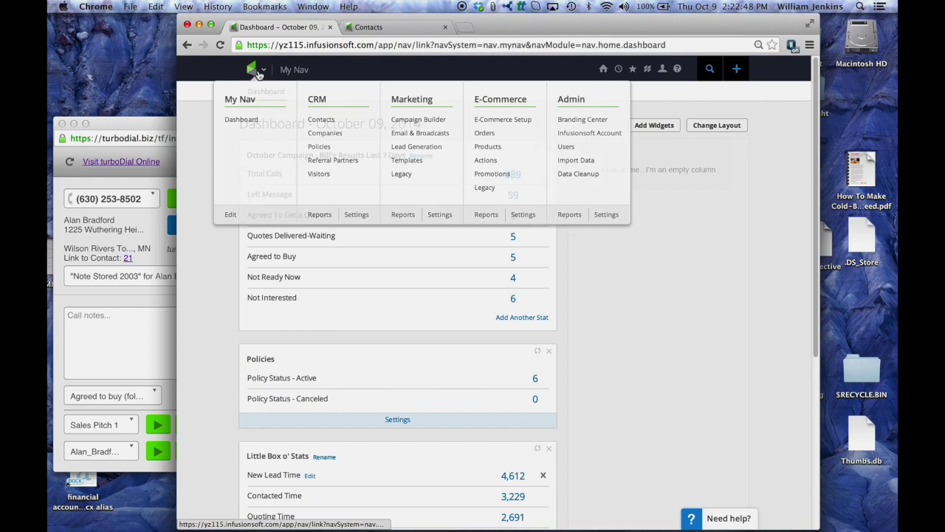
right_click(572, 220)
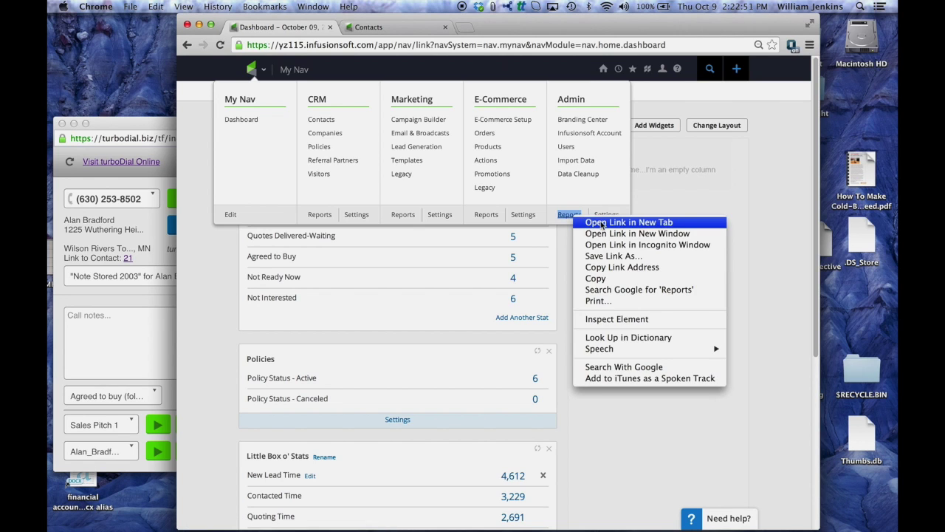
left_click(606, 223)
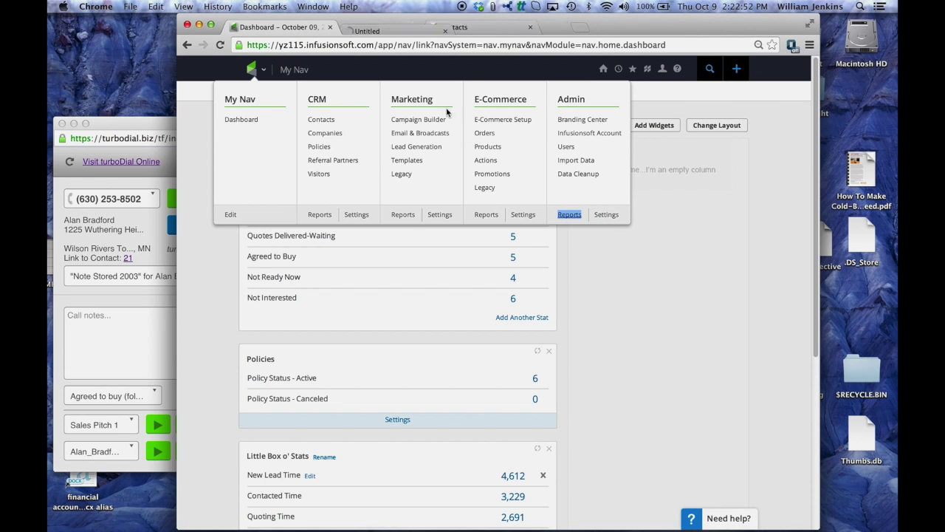
left_click(394, 29)
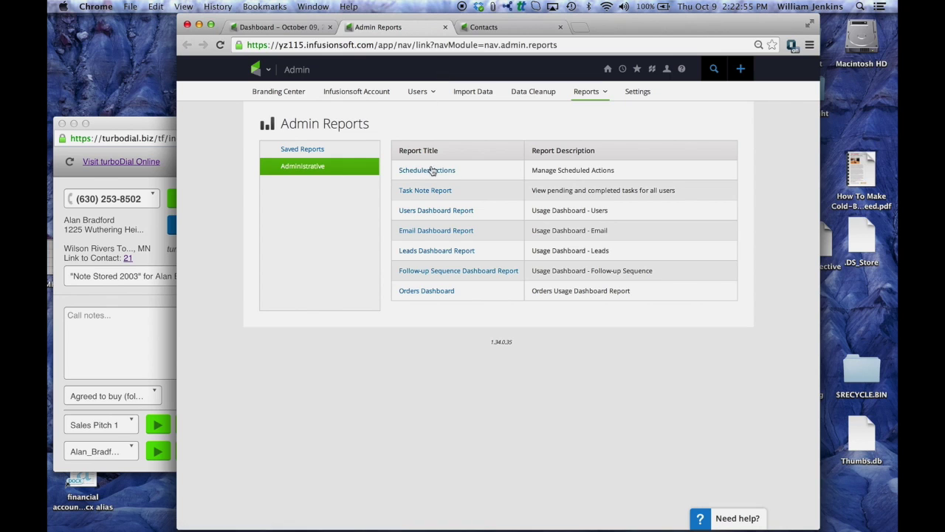
left_click(437, 192)
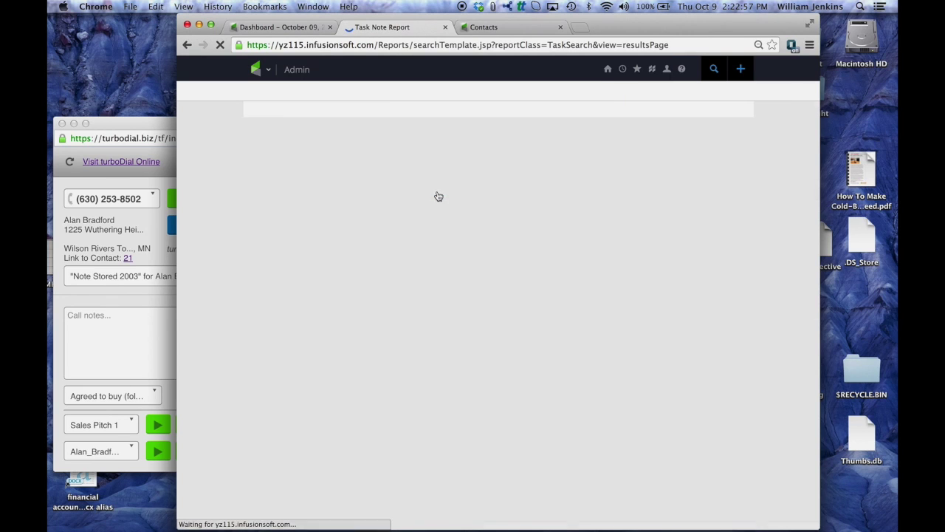
- Start the Task Note Report over with cleared criteria and set its main search to "turboDial: Call"
left_click(263, 148)
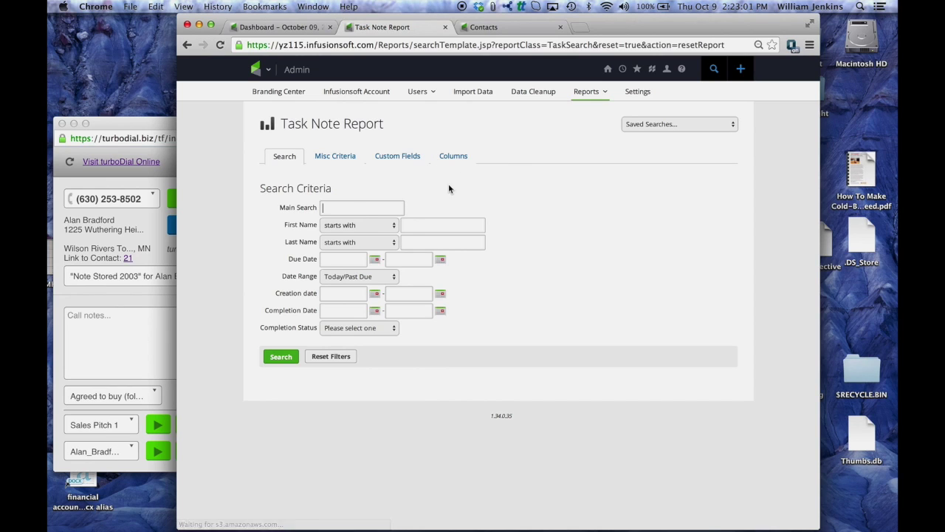
left_click(355, 208)
type("t")
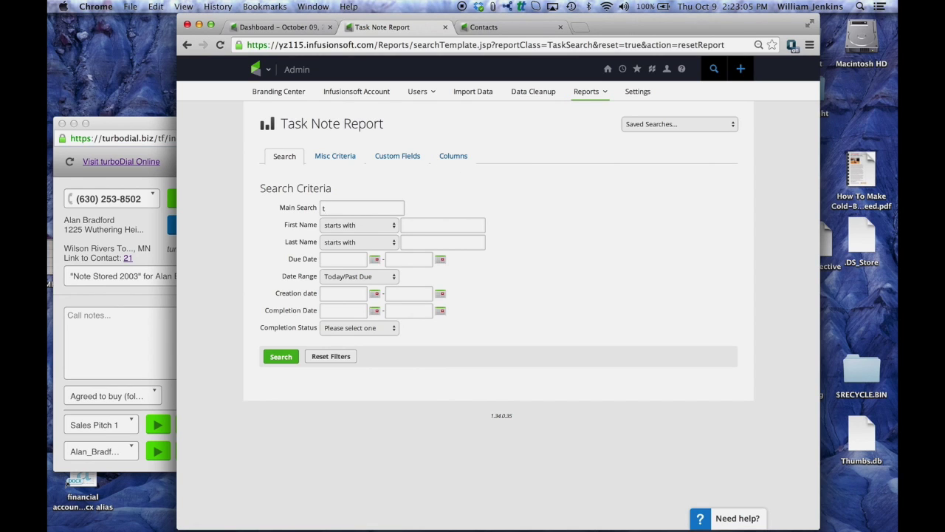
type("urboDial: Call")
- Filter the report by the second listed assigned user, a Last 30 Days completion interval and the Agreed to buy (follow up) call outcome
left_click(337, 156)
scroll(530, 302, "down", 1)
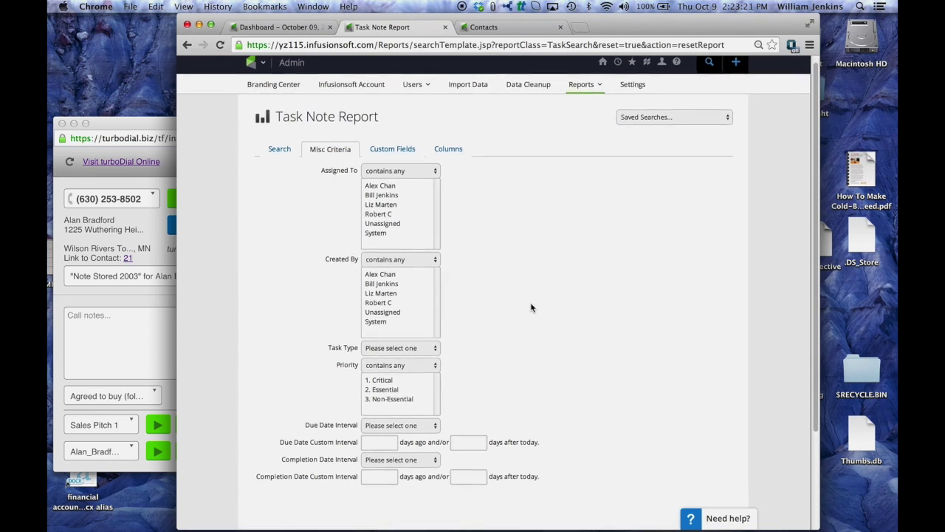
left_click(387, 196)
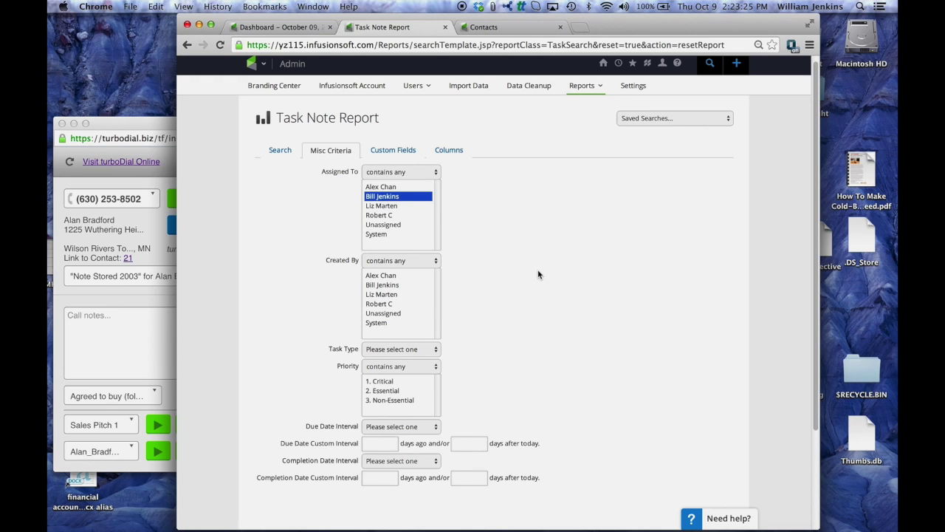
left_click(400, 460)
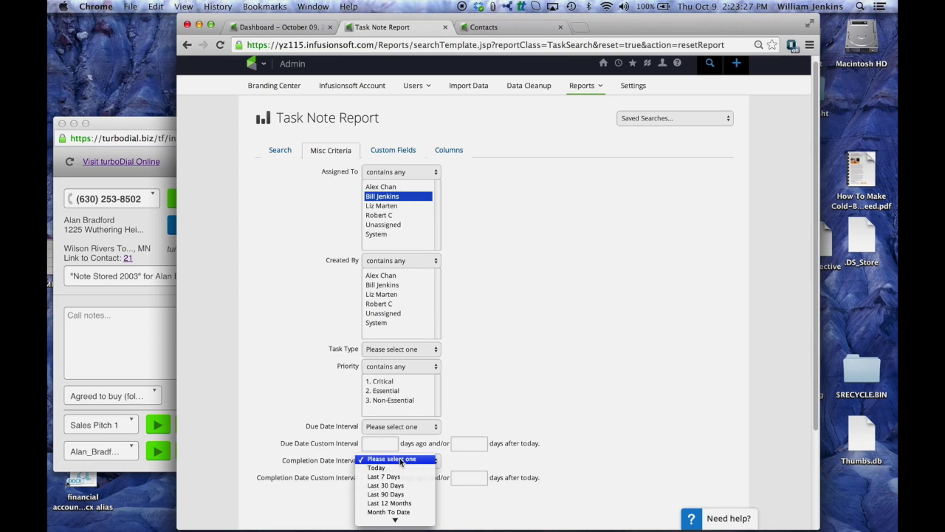
left_click(396, 488)
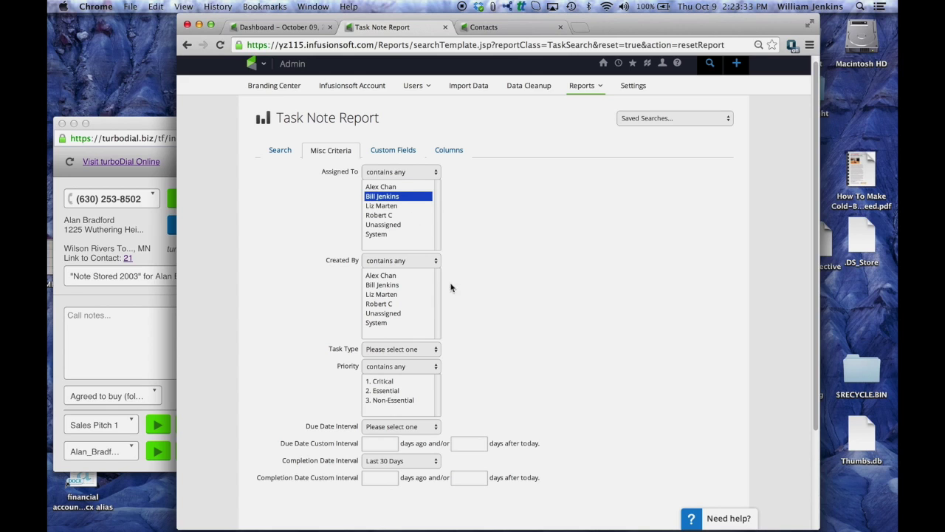
left_click(393, 150)
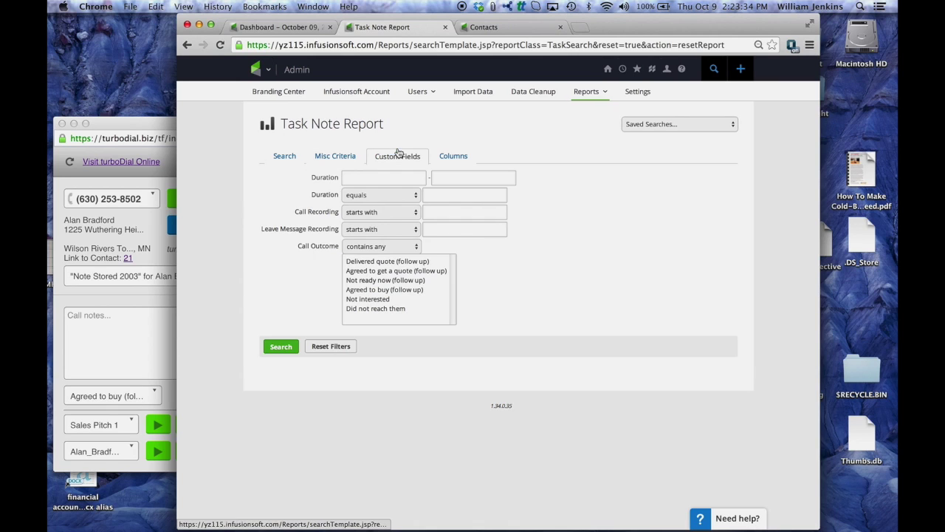
left_click(375, 290)
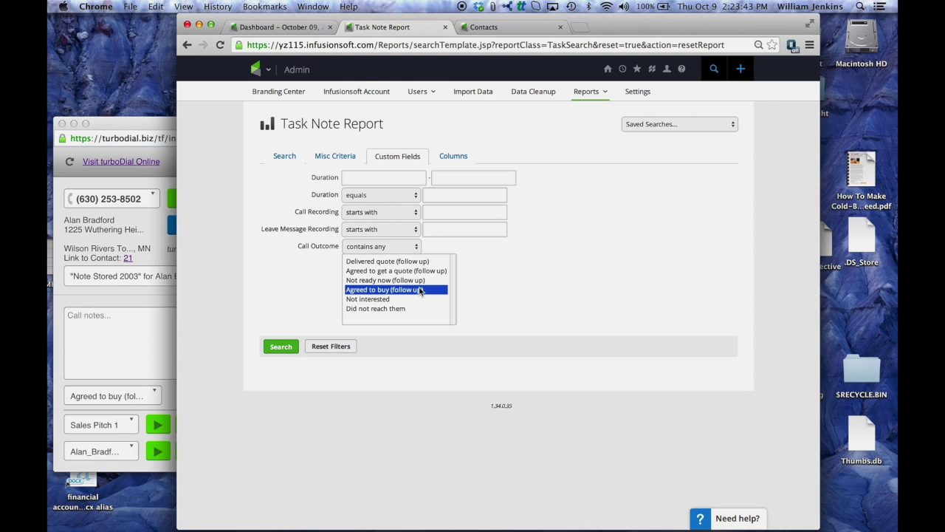
- Add the Duration field to the report's custom columns and run the search
left_click(452, 157)
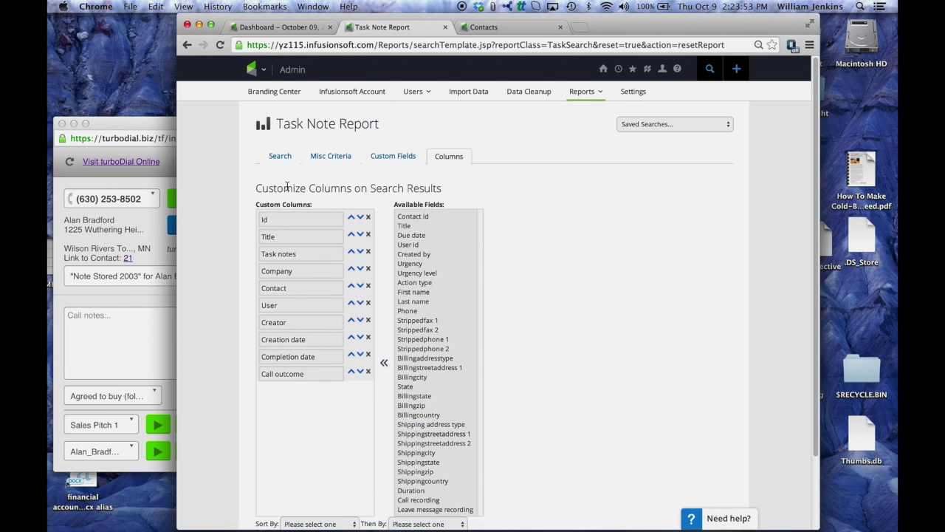
scroll(299, 396, "down", 2)
scroll(299, 398, "down", 2)
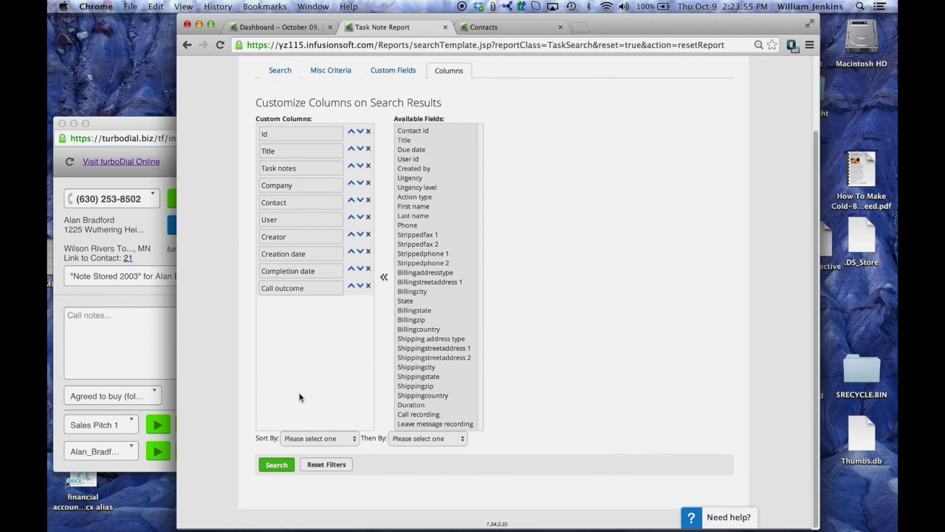
left_click(412, 406)
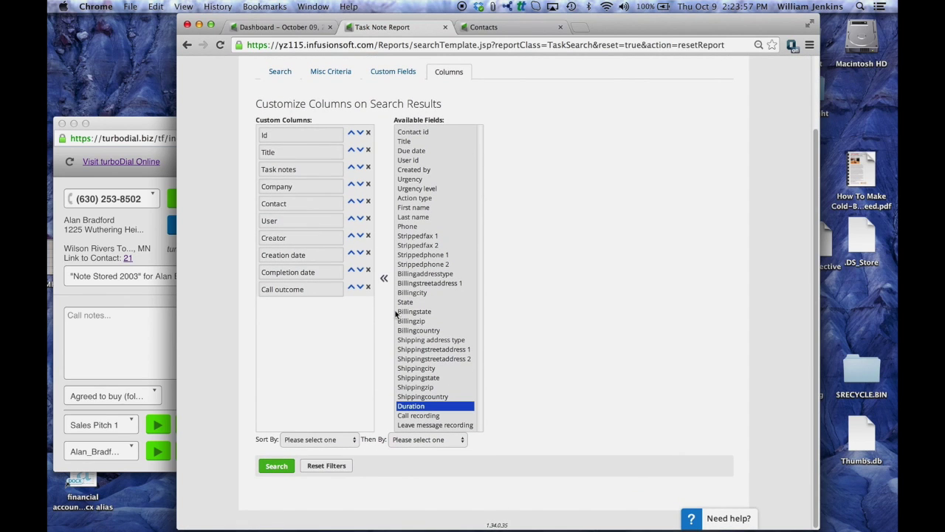
left_click(384, 279)
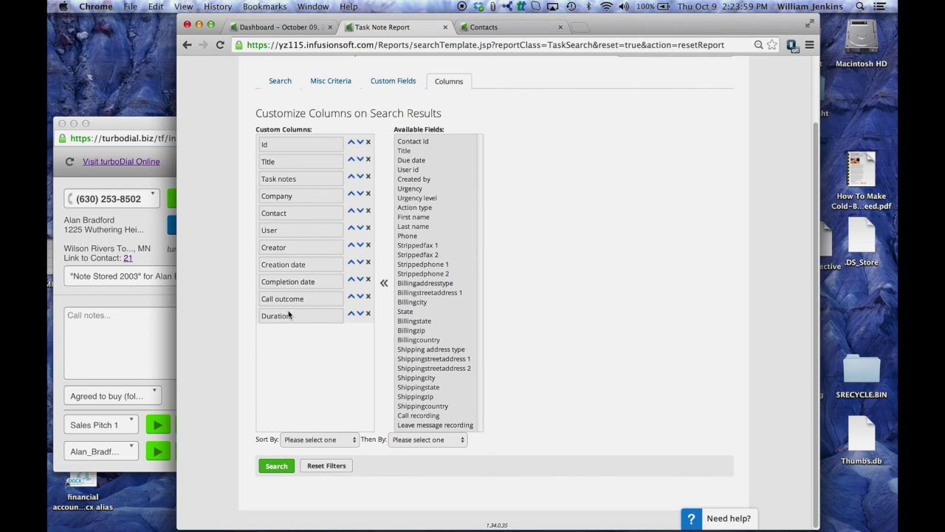
left_click(278, 467)
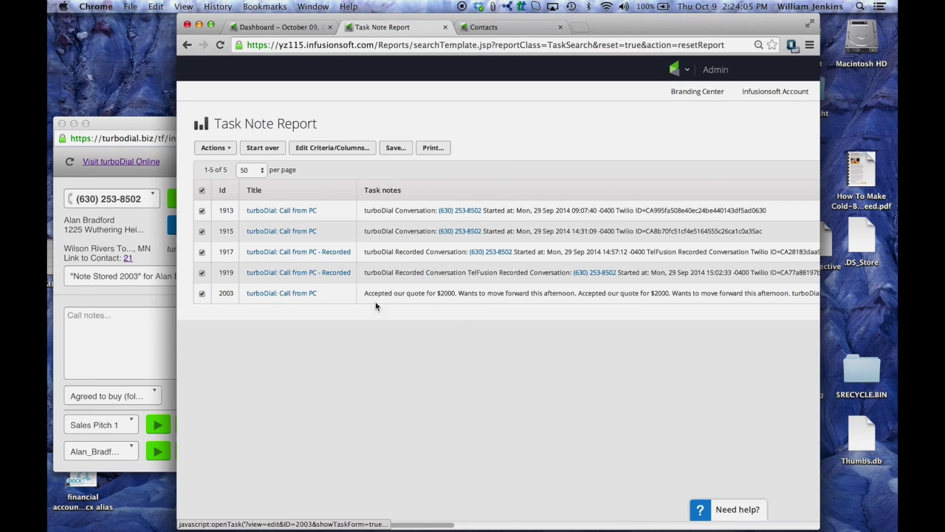
- Review the report's columns through Duration and save the search under the user's first name followed by "- Sale - Duration"
scroll(498, 321, "right", 10)
scroll(499, 322, "right", 10)
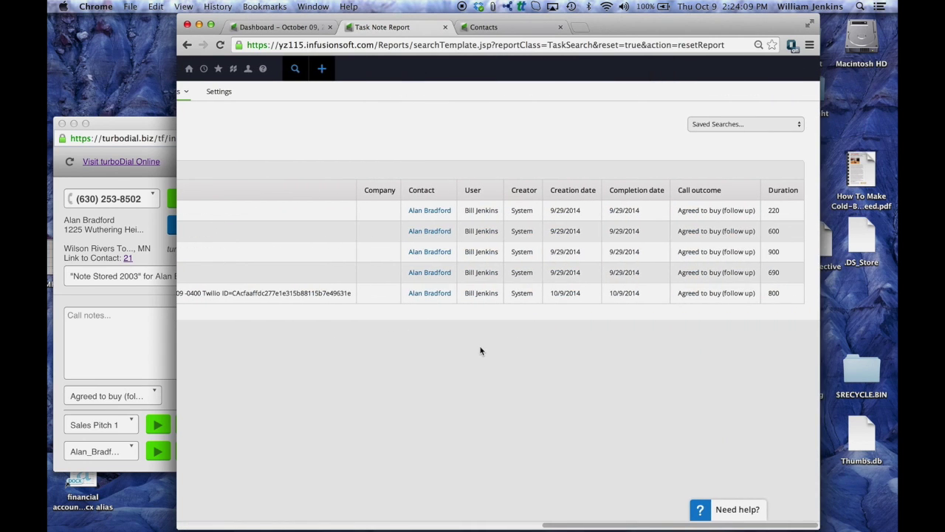
scroll(481, 350, "left", 15)
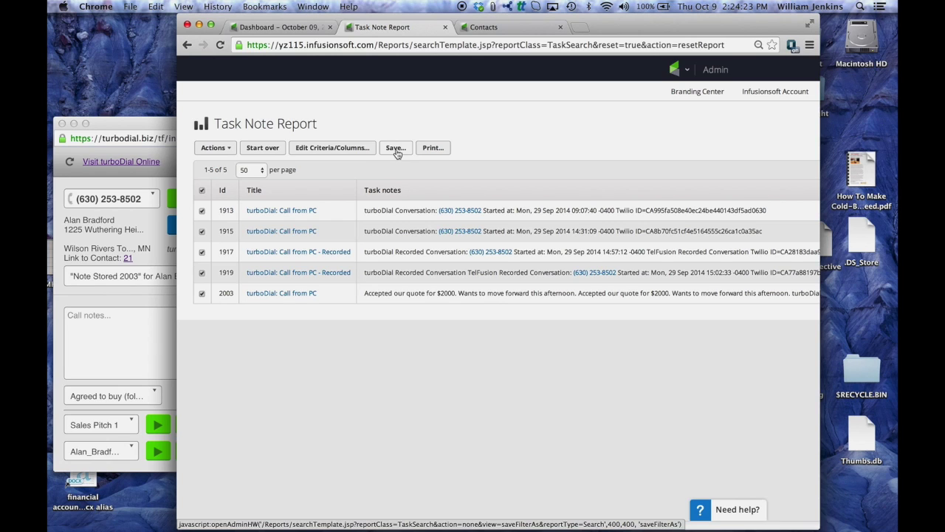
left_click(396, 150)
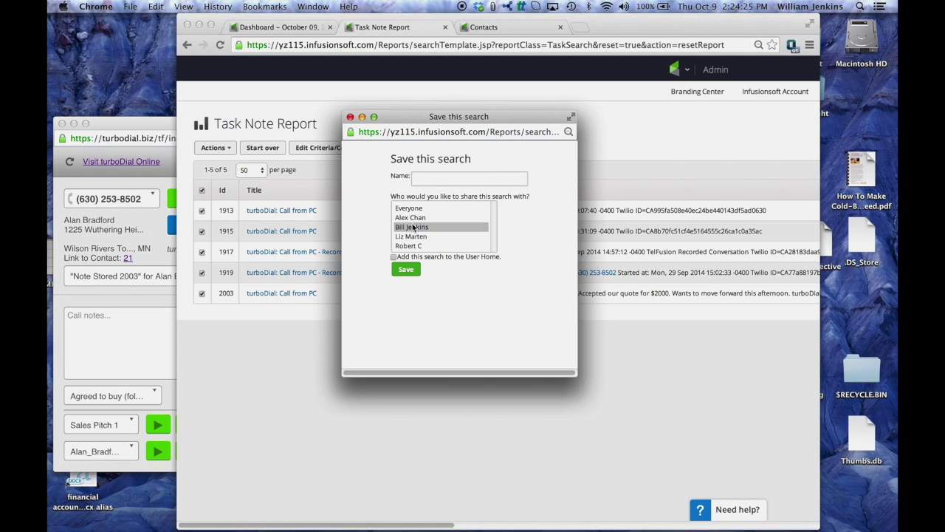
type("B")
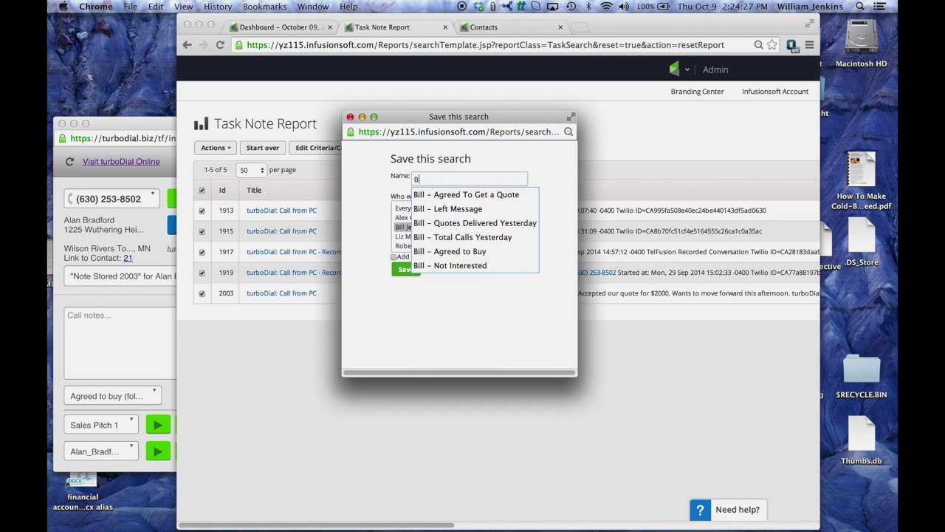
type("ill - Sale")
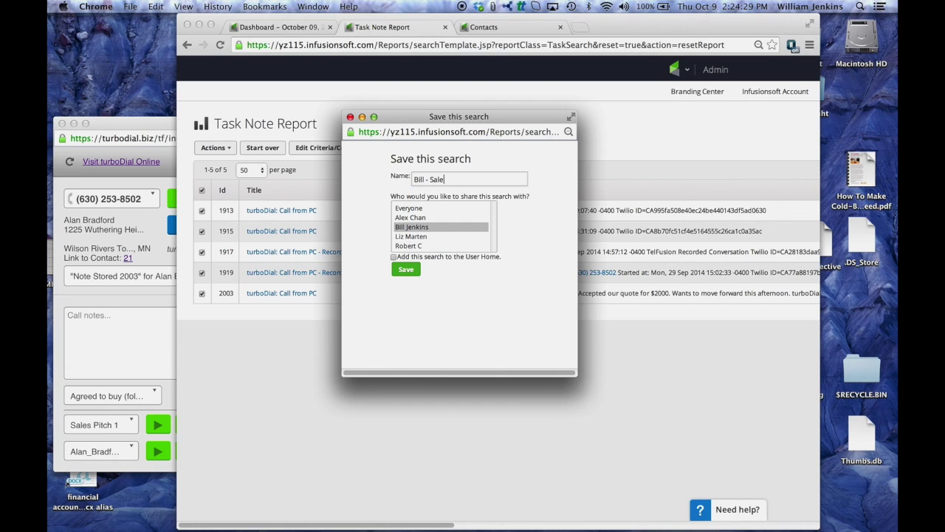
type(" - Duration")
left_click(408, 270)
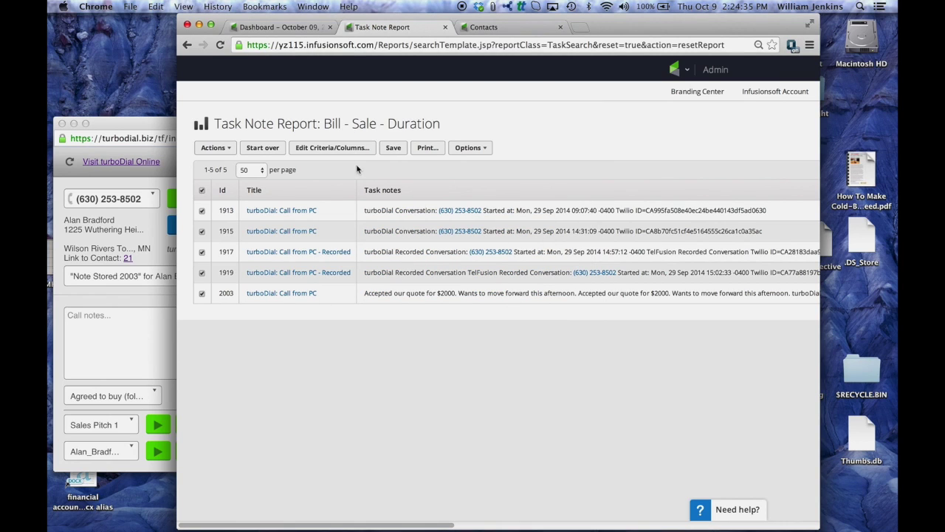
- On the dashboard, add a saved-report stat to the October Campaign widget using AVERAGE and ignoring rows with no values
left_click(288, 29)
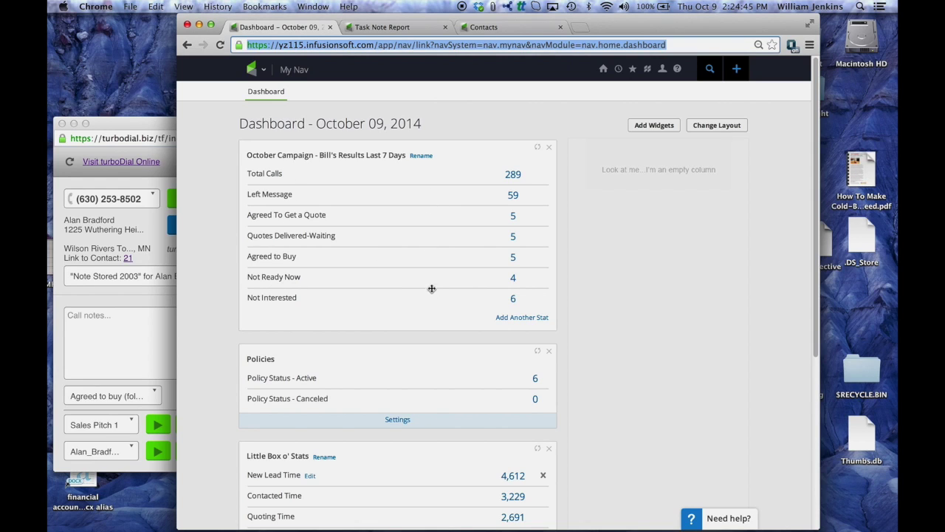
left_click(518, 318)
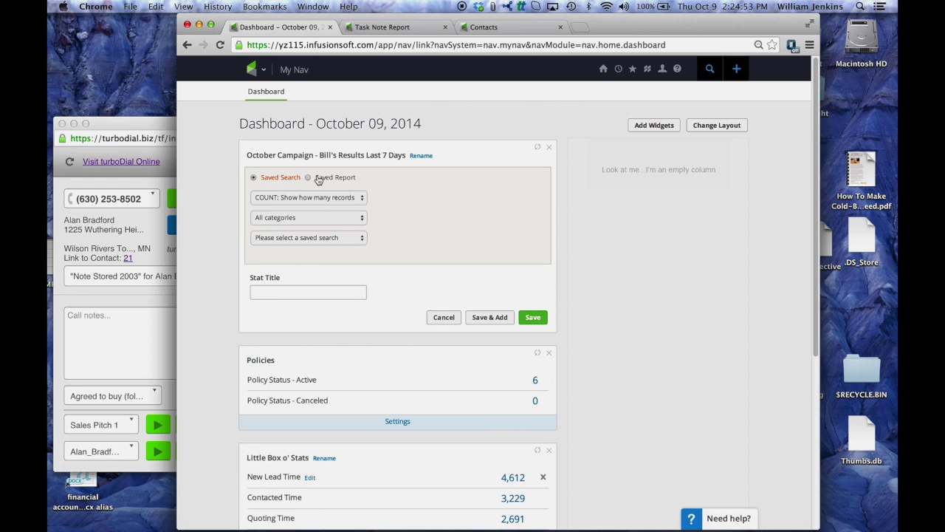
left_click(309, 179)
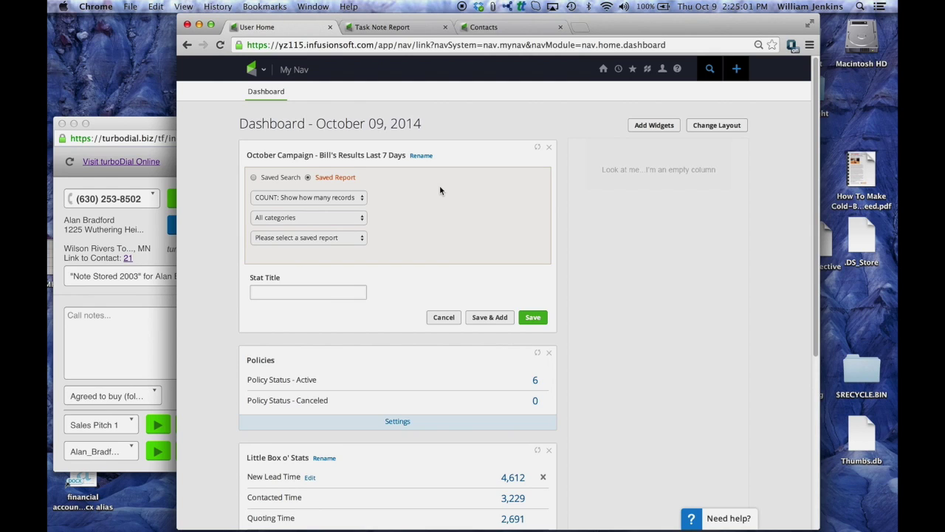
left_click(350, 198)
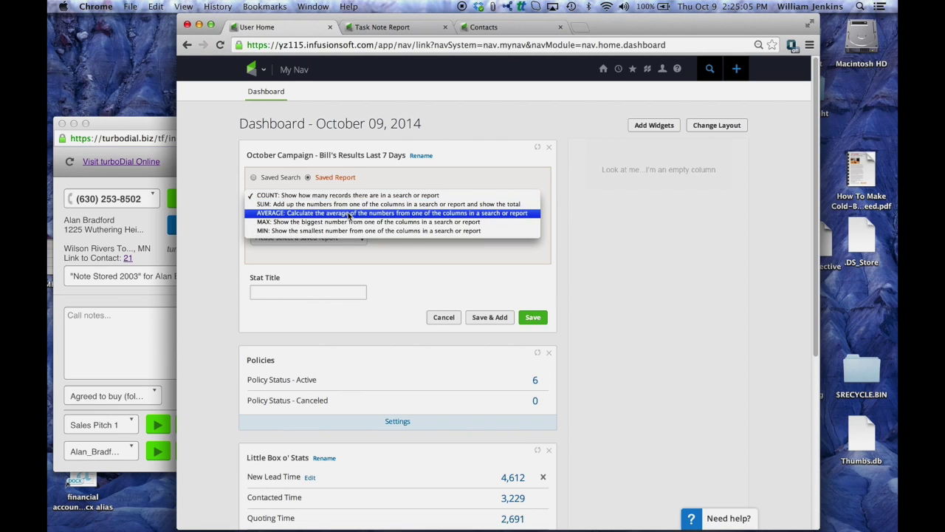
left_click(343, 215)
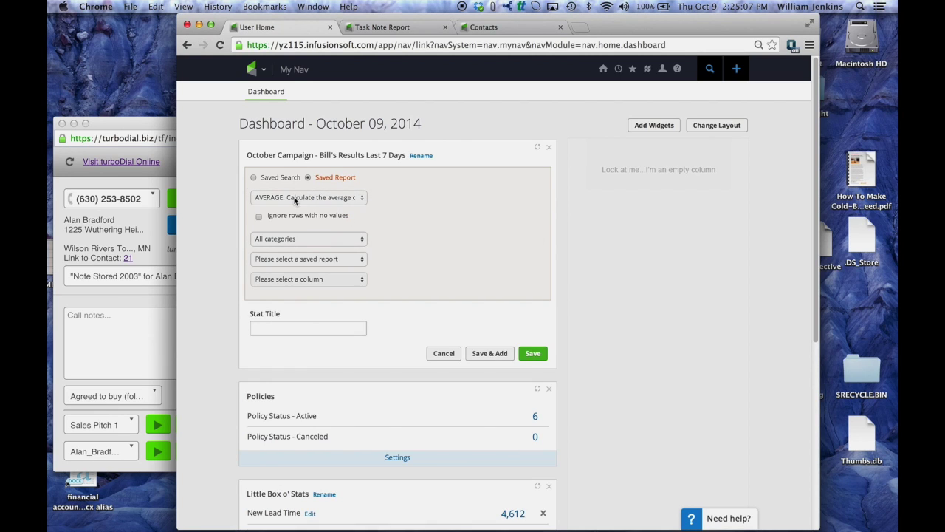
left_click(259, 216)
- Source the stat from the Administrative category's saved "Sale - Duration" report and its Custom_Duration column
scroll(384, 236, "down", 1)
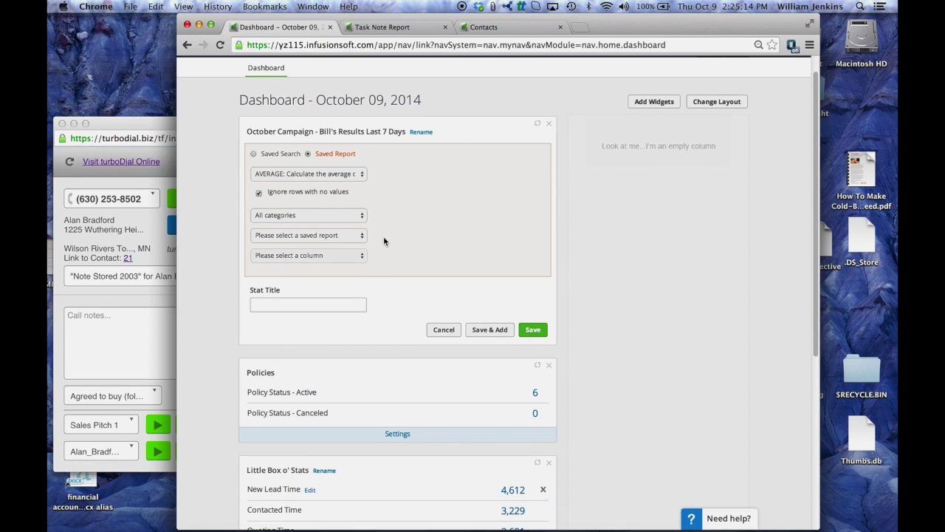
left_click(322, 215)
left_click(286, 220)
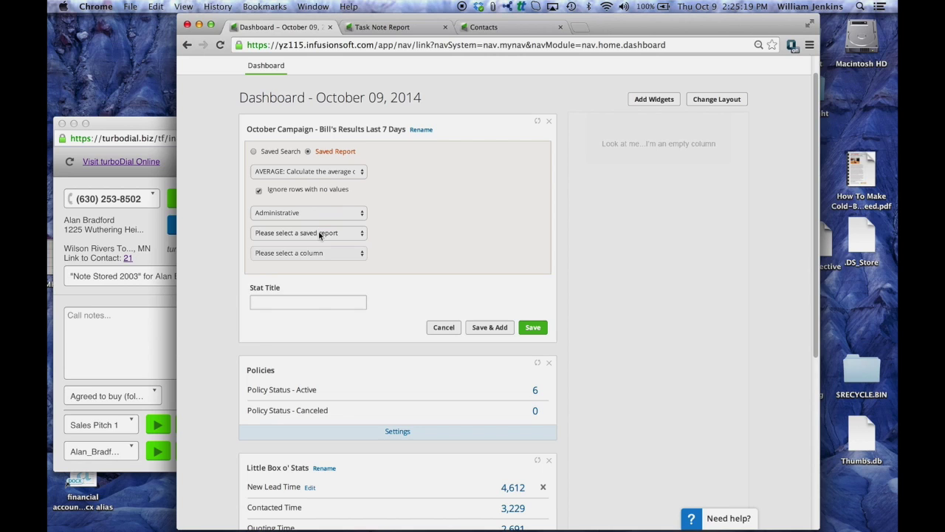
left_click(318, 231)
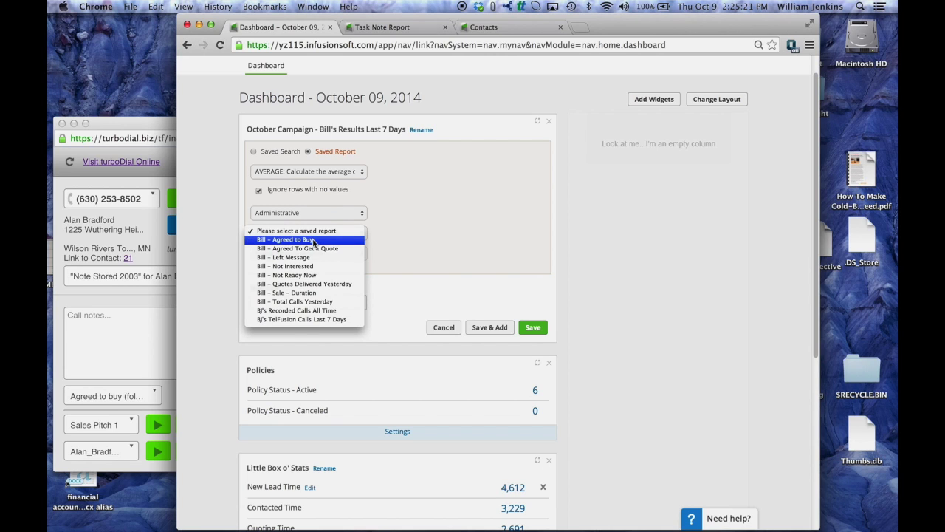
left_click(305, 294)
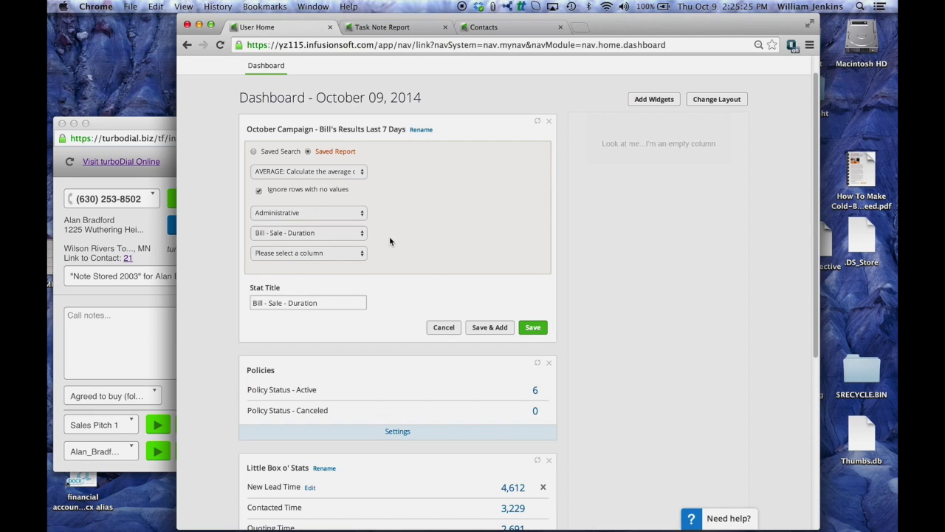
scroll(402, 244, "down", 1)
left_click(353, 235)
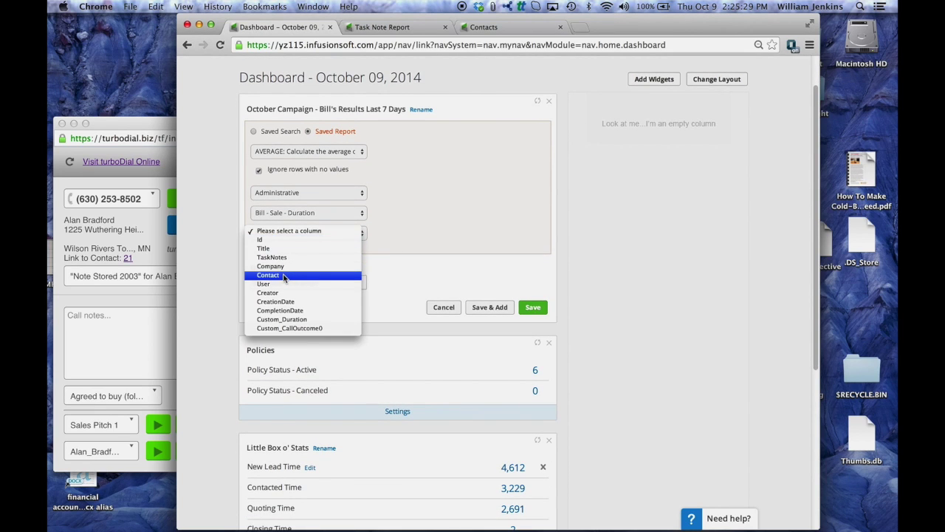
left_click(295, 322)
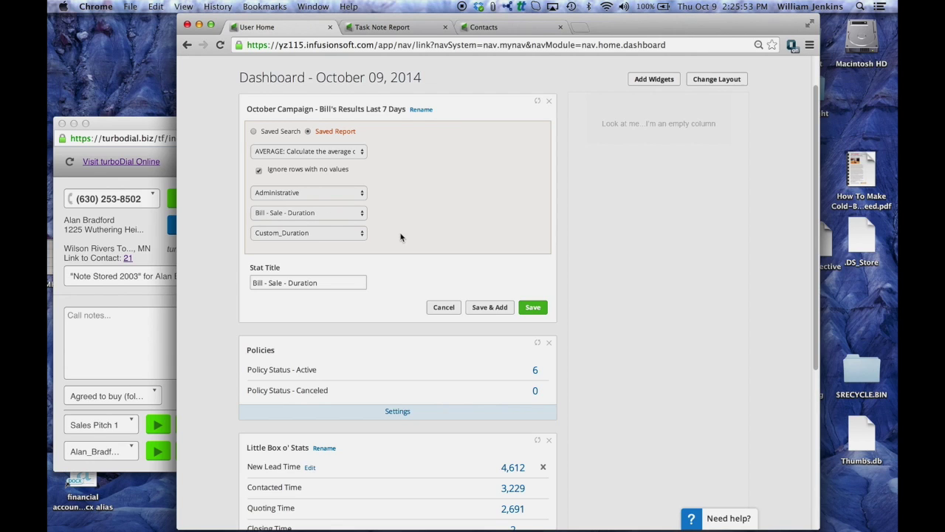
- Title the stat "Avg Duration of Success Calls" and save it to the widget
left_click_drag(333, 281, 238, 270)
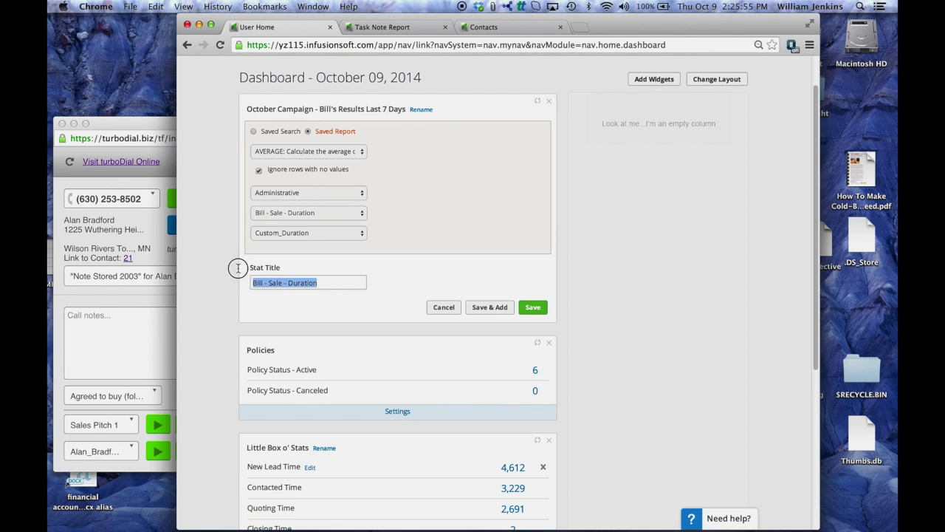
key("BackSpace")
type("Avg")
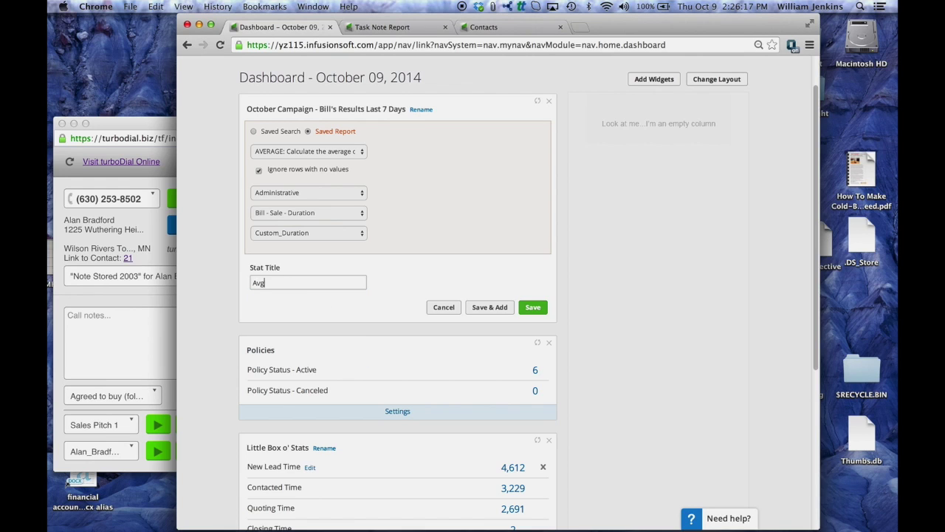
type(" Duration of Success Calls")
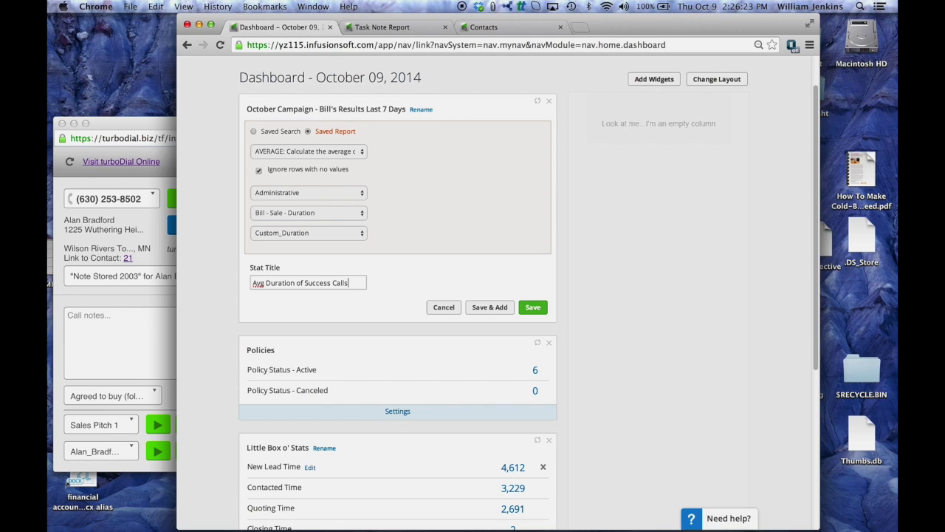
left_click(533, 306)
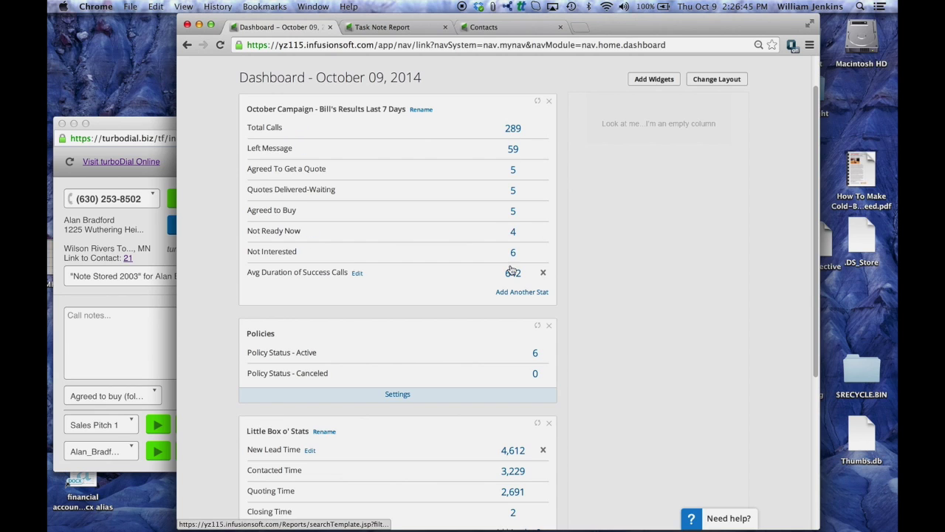
- Switch to the turboDial window and reset the call outcome selection to the blank "Call Outcome" option
left_click(143, 129)
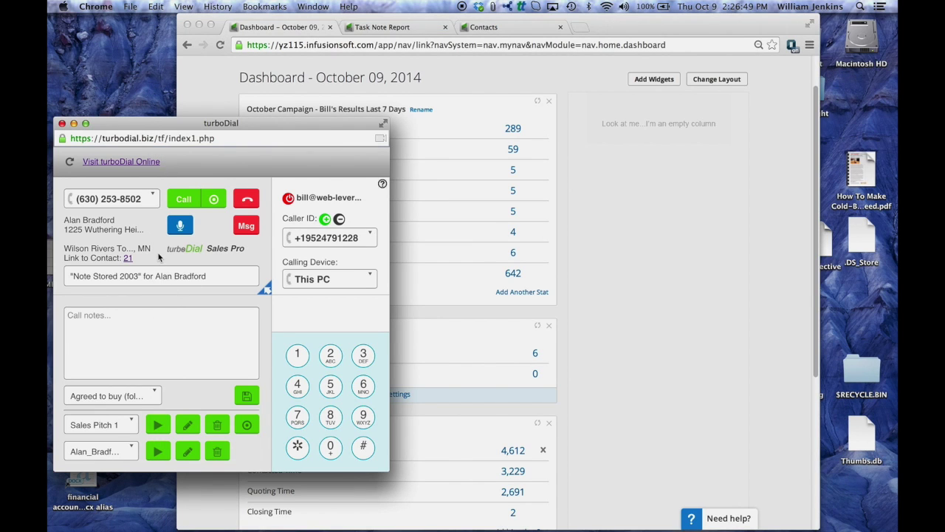
left_click(108, 398)
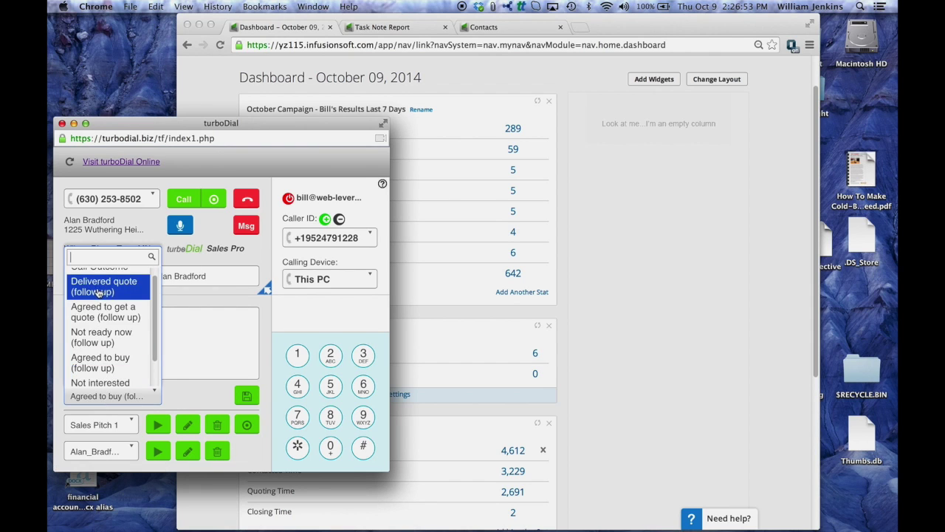
left_click(104, 281)
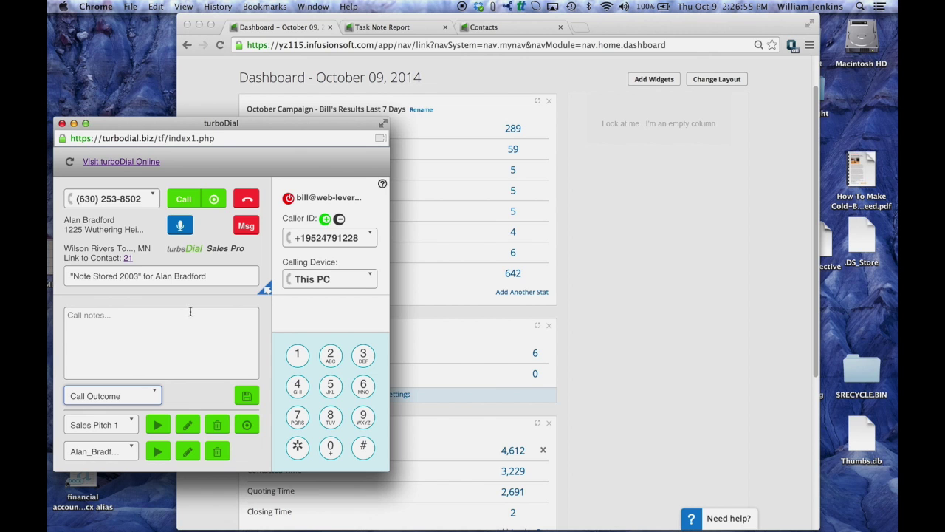